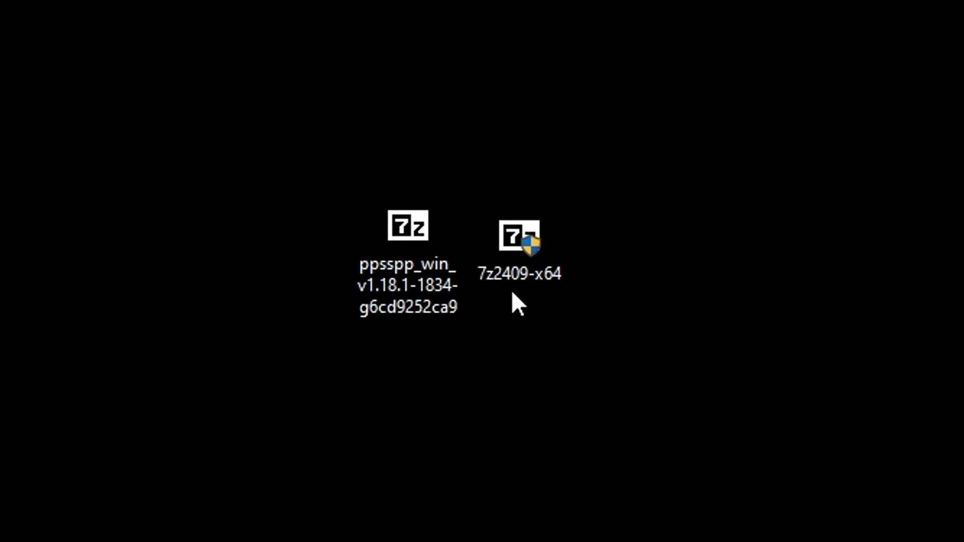
Install 7-Zip 24.09 (x64) from 7z2409-x64 to C:\Program Files\7-Zip\ and close setup.
{"action": "left_click", "coordinate": [522, 281]}
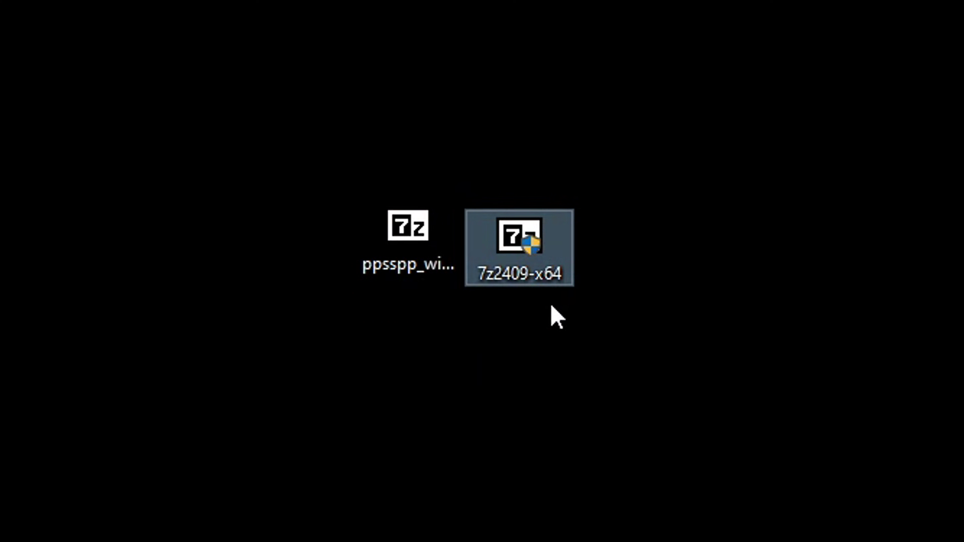
{"action": "double_click", "coordinate": [533, 260]}
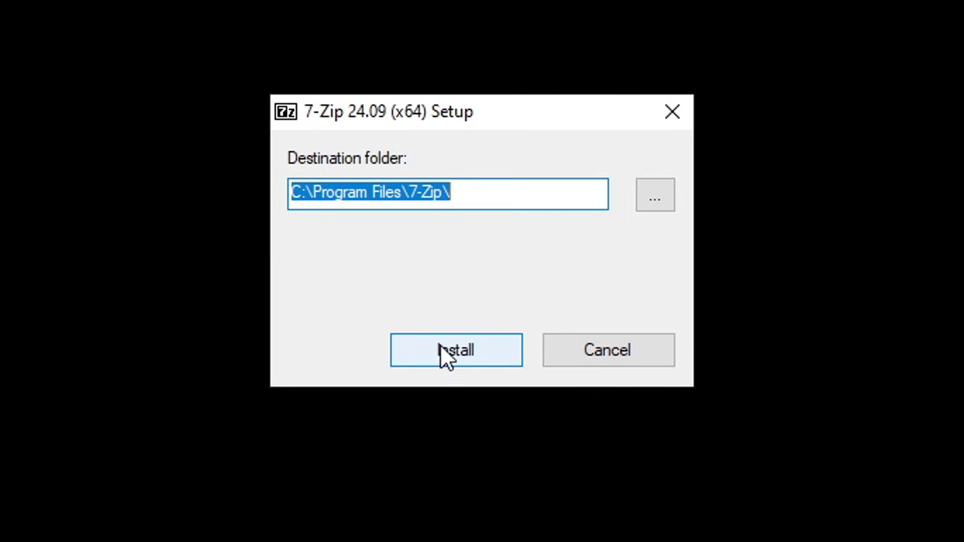
{"action": "left_click", "coordinate": [465, 357]}
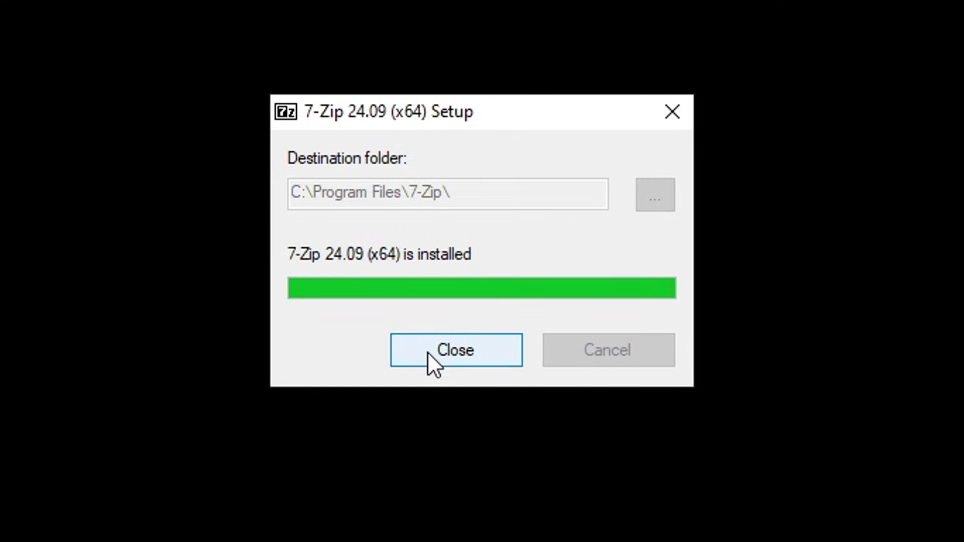
{"action": "left_click", "coordinate": [464, 357]}
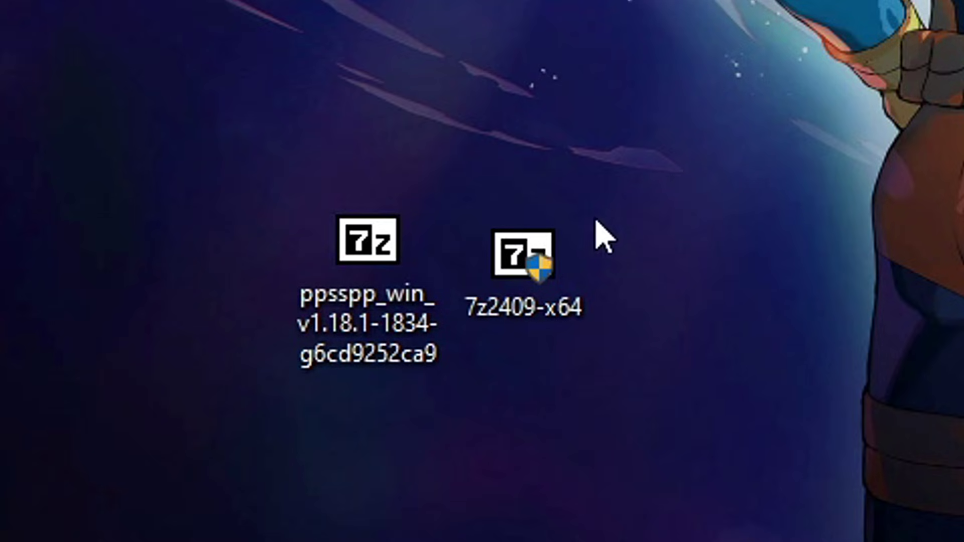
Delete the 7-Zip installer from the desktop and move the PPSSPP archive aside.
{"action": "left_click", "coordinate": [533, 262]}
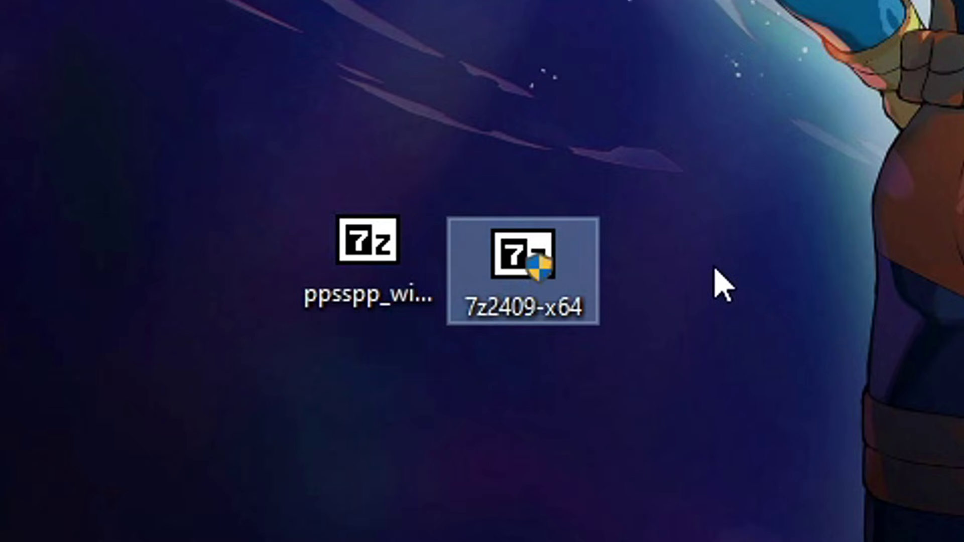
{"action": "key", "text": "Delete"}
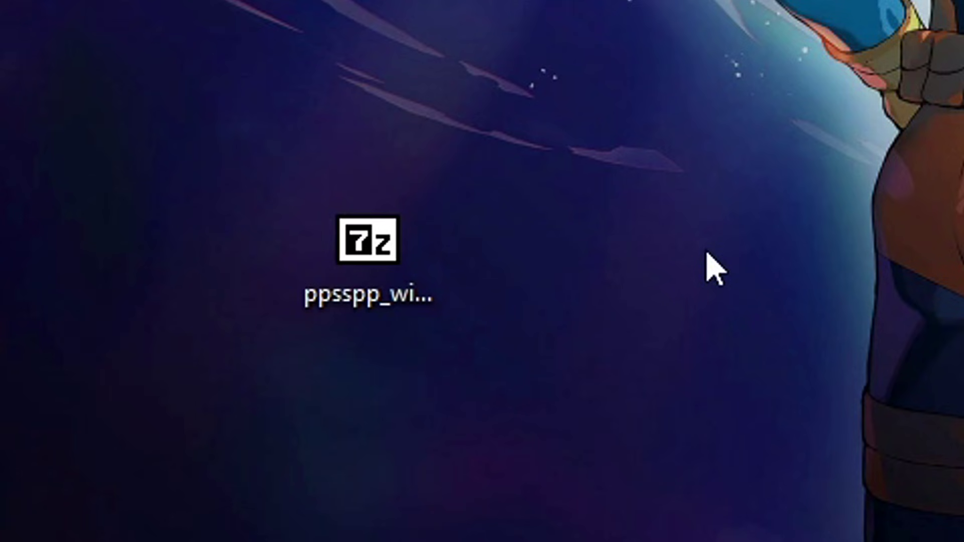
{"action": "left_click_drag", "start_coordinate": [416, 295], "coordinate": [432, 280]}
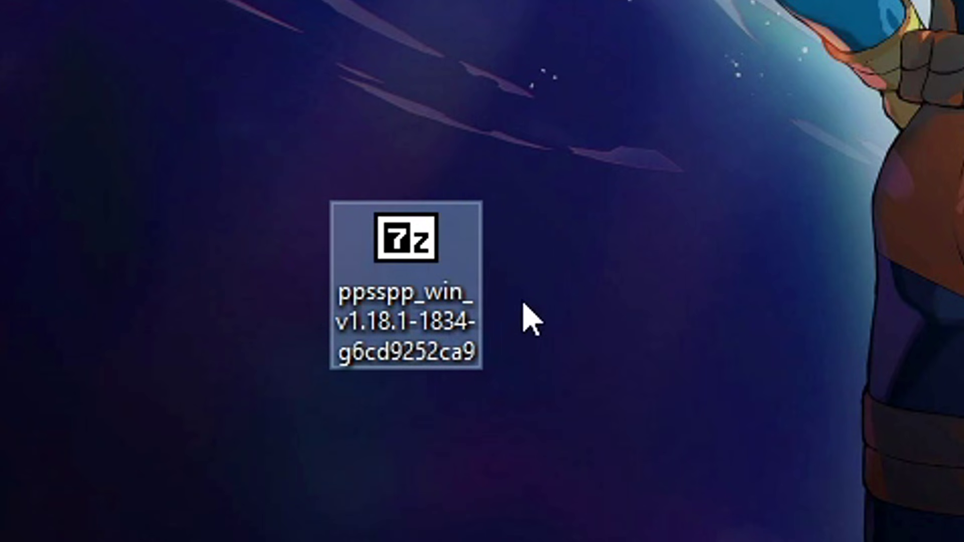
Extract the PPSSPP archive with 7-Zip into ppsspp_win_v1.18.1-1834-g6cd9252ca9.
{"action": "right_click", "coordinate": [439, 296]}
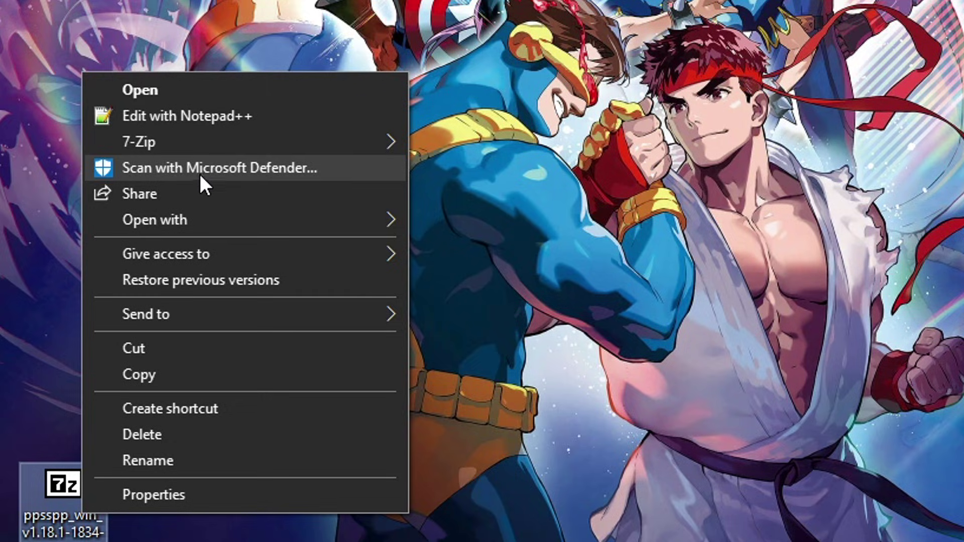
{"action": "mouse_move", "coordinate": [158, 146]}
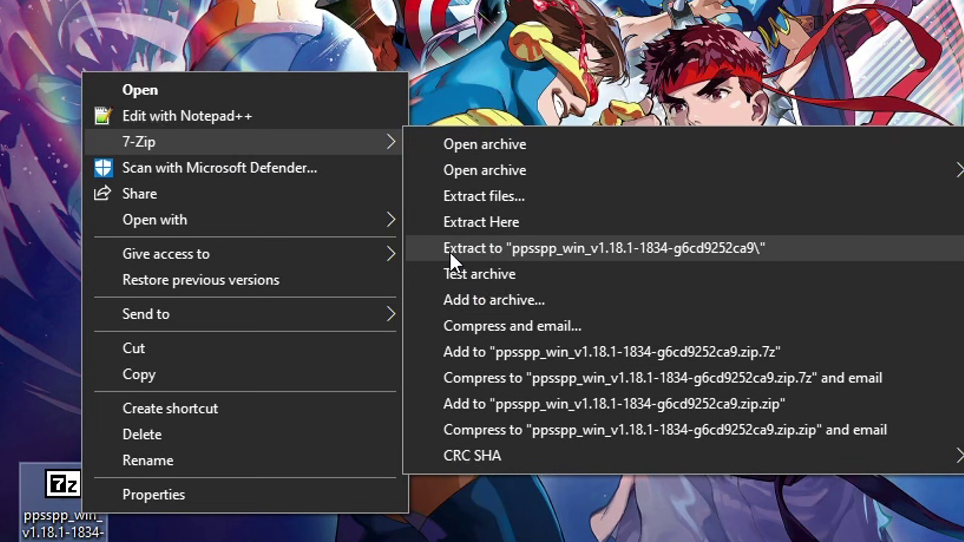
{"action": "left_click", "coordinate": [626, 247]}
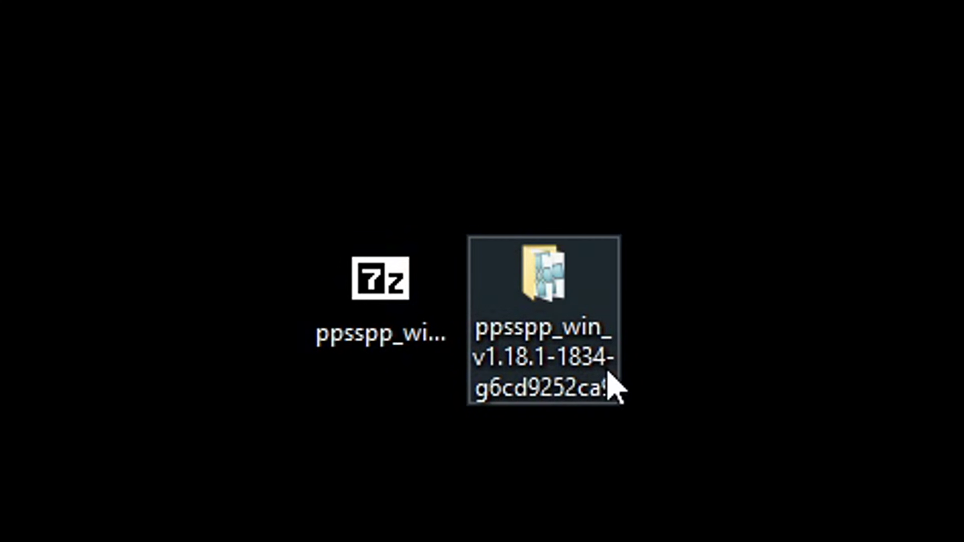
Delete the PPSSPP .7z archive, keeping the extracted folder.
{"action": "left_click", "coordinate": [566, 355]}
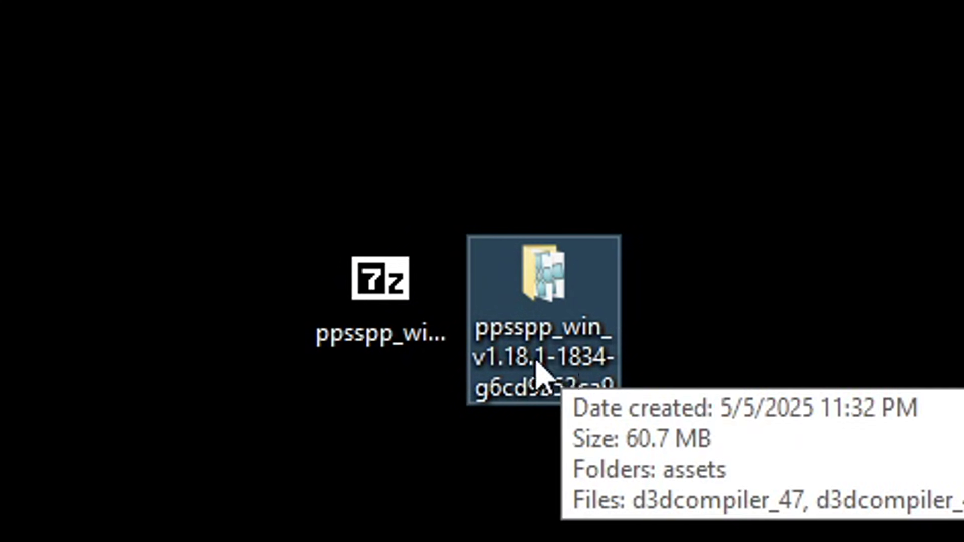
{"action": "left_click", "coordinate": [393, 326]}
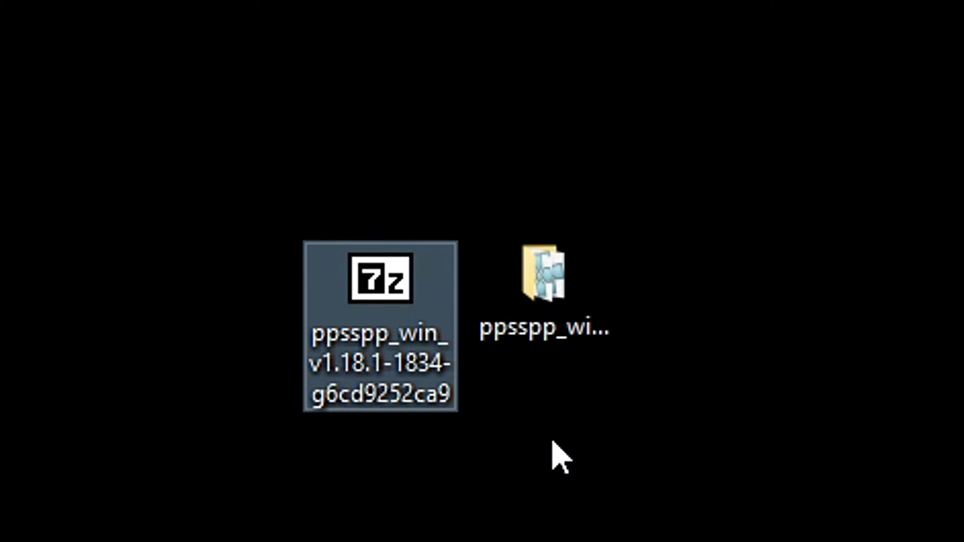
{"action": "key", "text": "Delete"}
Open the extracted ppsspp folder and launch PPSSPPWindows64.
{"action": "left_click", "coordinate": [577, 296]}
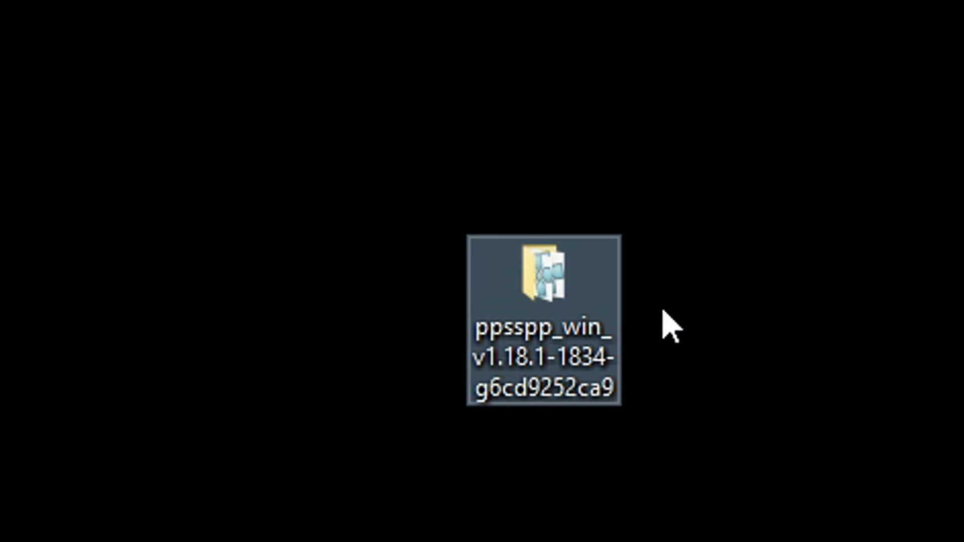
{"action": "double_click", "coordinate": [611, 278]}
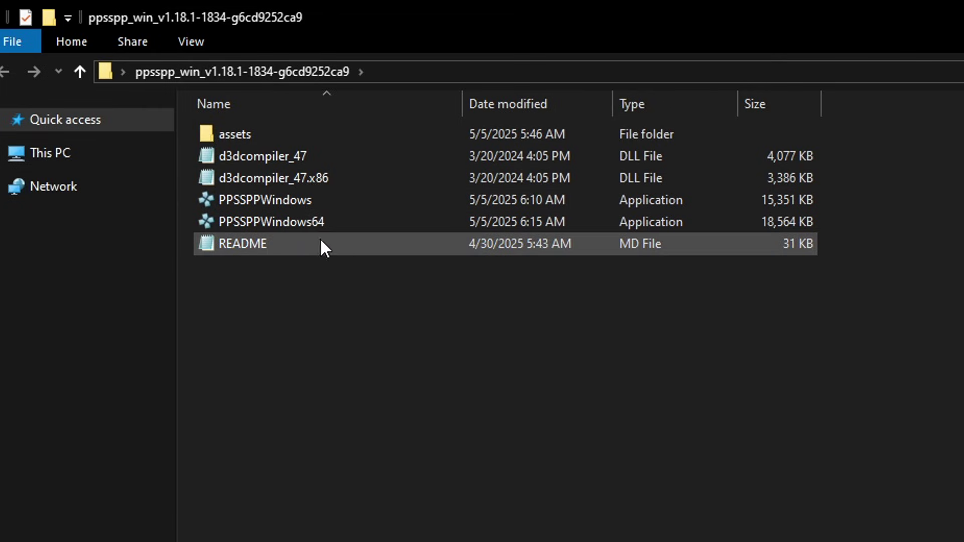
{"action": "left_click", "coordinate": [251, 225]}
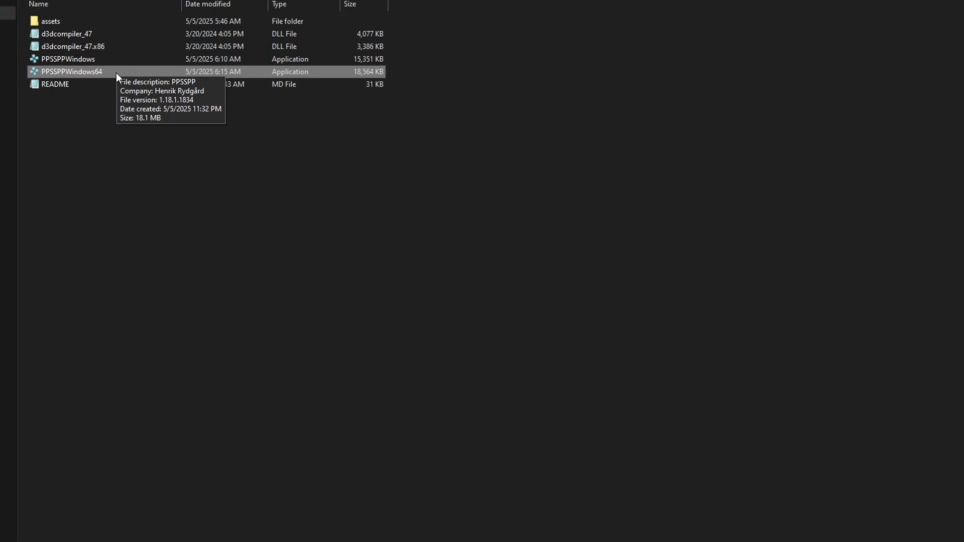
{"action": "double_click", "coordinate": [116, 74]}
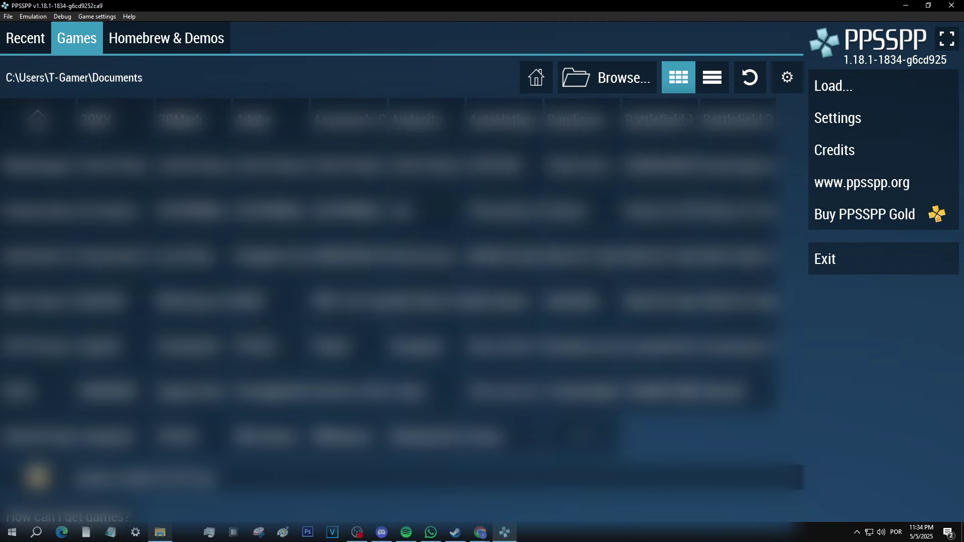
Return from PPSSPP to the ppsspp folder in File Explorer.
{"action": "left_click", "coordinate": [361, 531]}
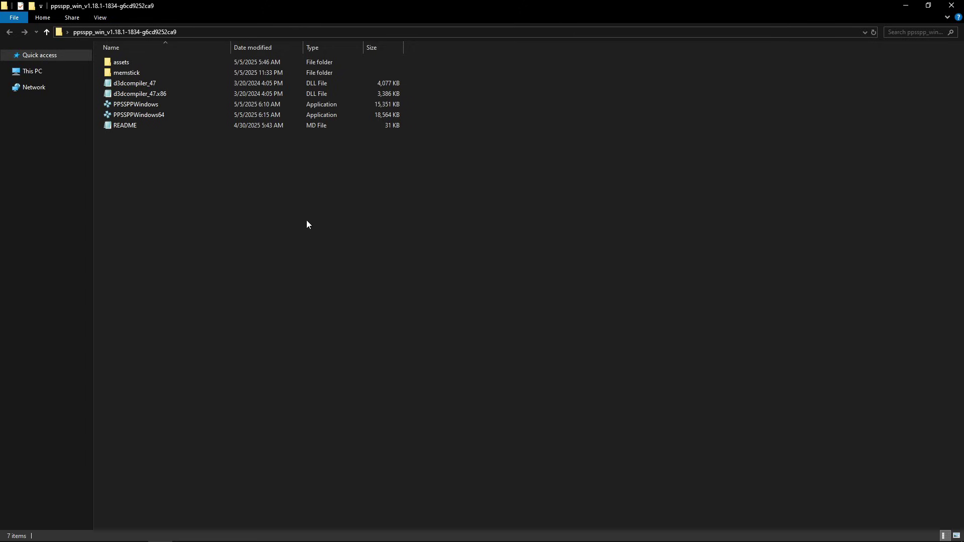
Create a new folder named 'games' inside the extracted ppsspp folder.
{"action": "right_click", "coordinate": [426, 180]}
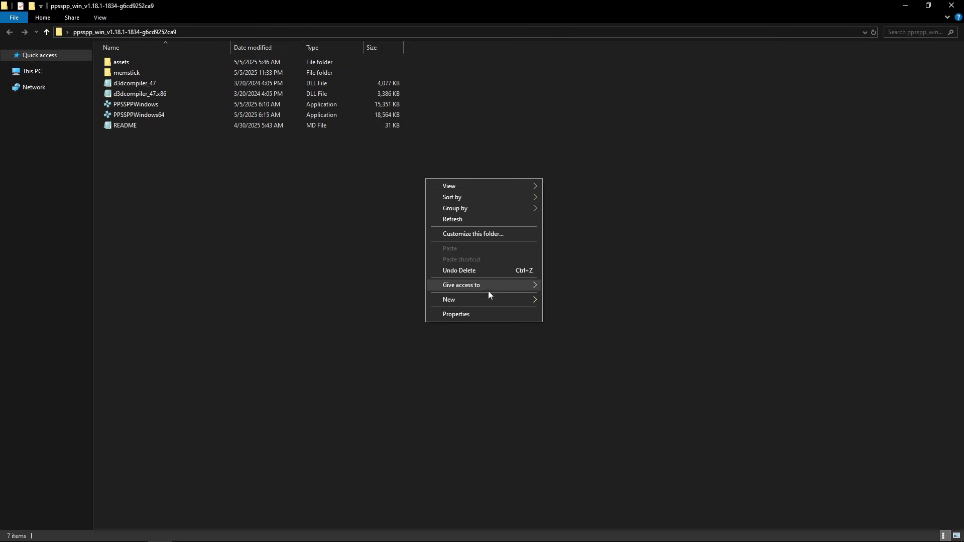
{"action": "mouse_move", "coordinate": [456, 301]}
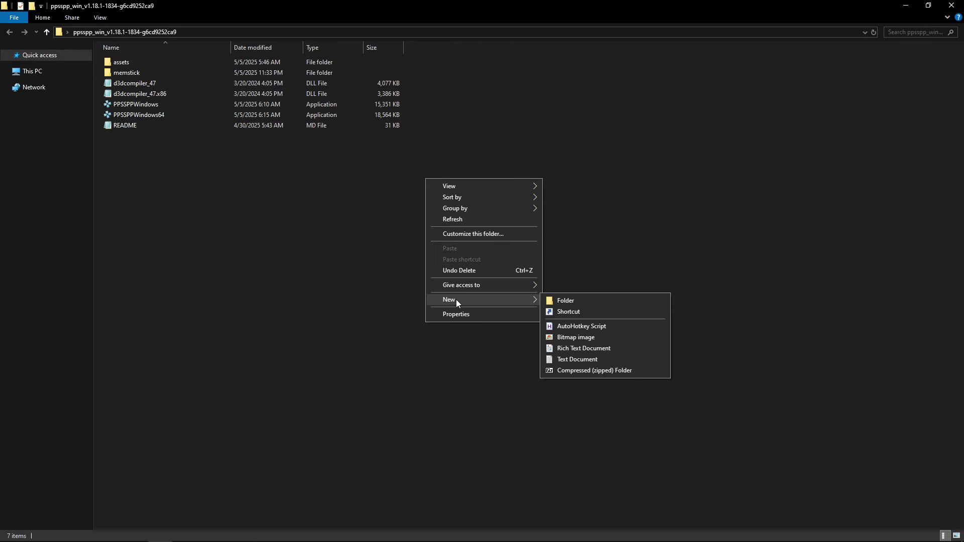
{"action": "left_click", "coordinate": [577, 302]}
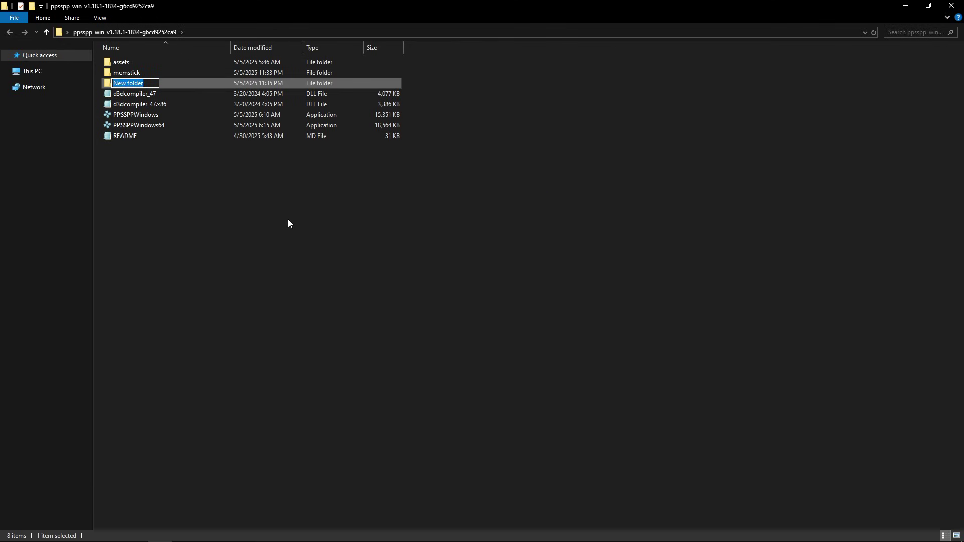
{"action": "type", "text": "games"}
{"action": "key", "text": "Return"}
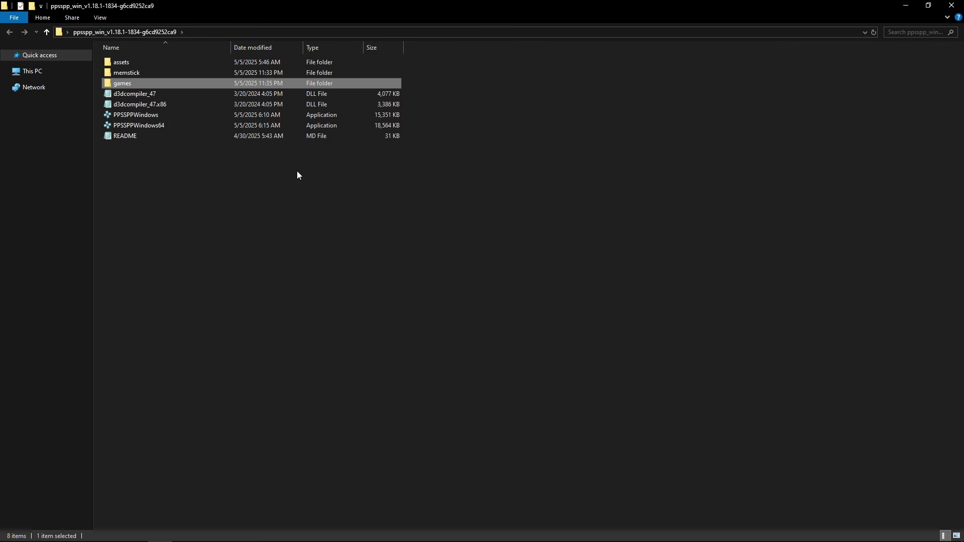
{"action": "left_click", "coordinate": [288, 199]}
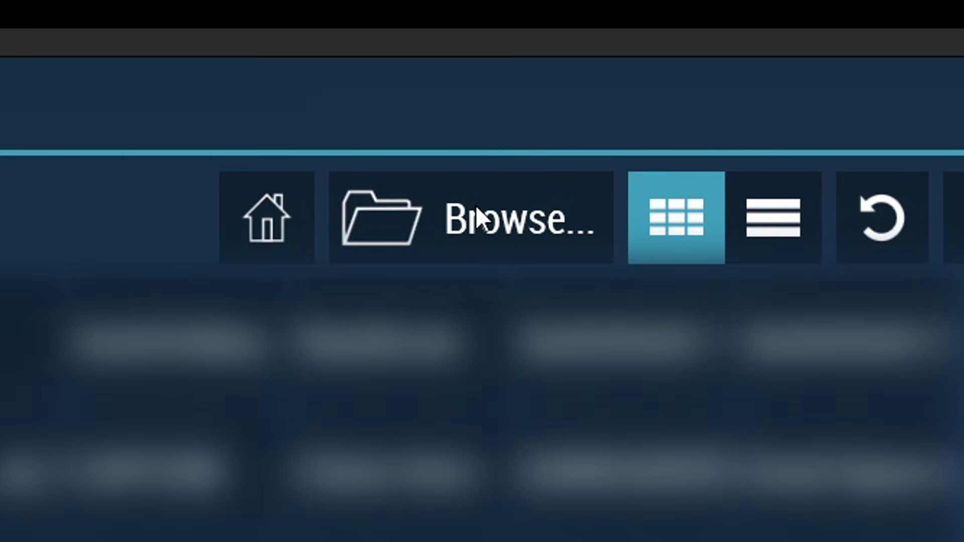
Set the PPSSPP game library folder to the new games folder.
{"action": "left_click", "coordinate": [475, 206]}
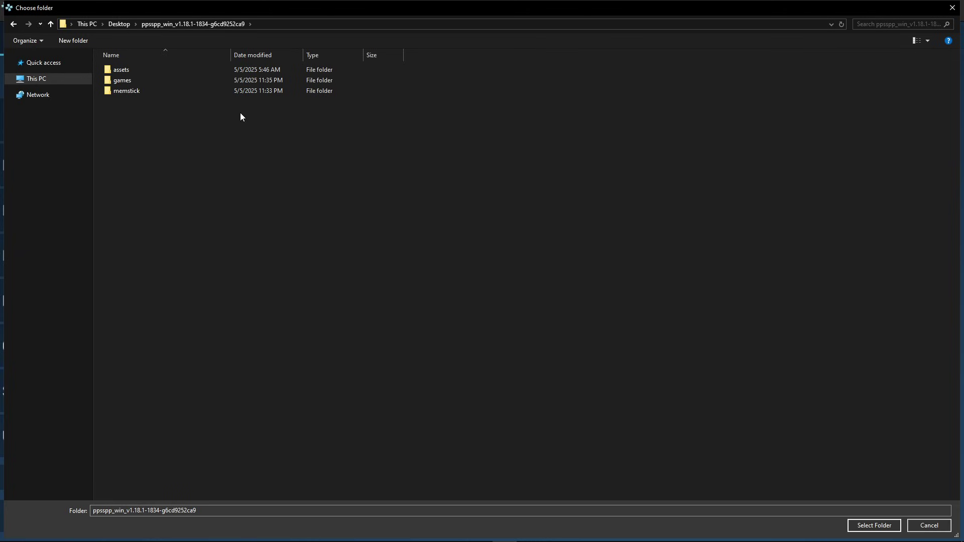
{"action": "left_click", "coordinate": [123, 81]}
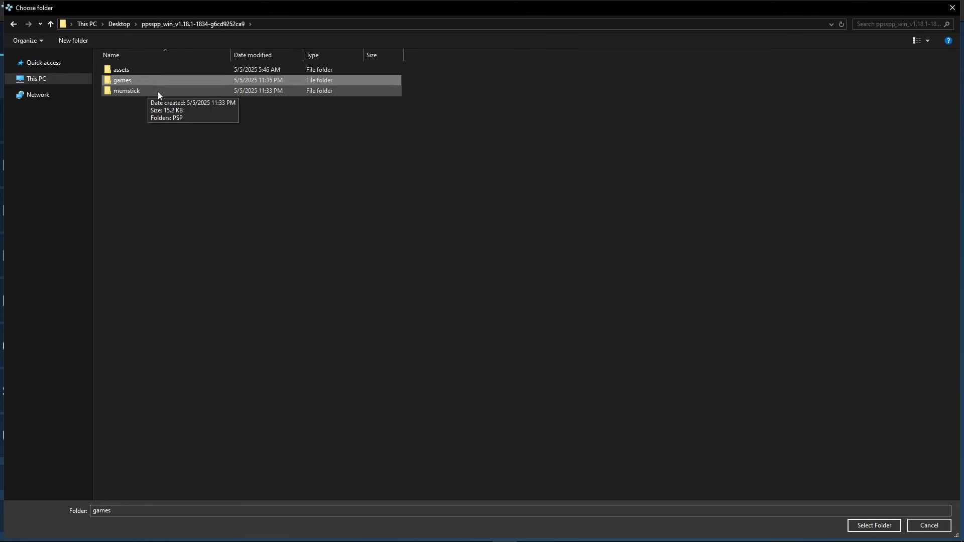
{"action": "left_click", "coordinate": [874, 526]}
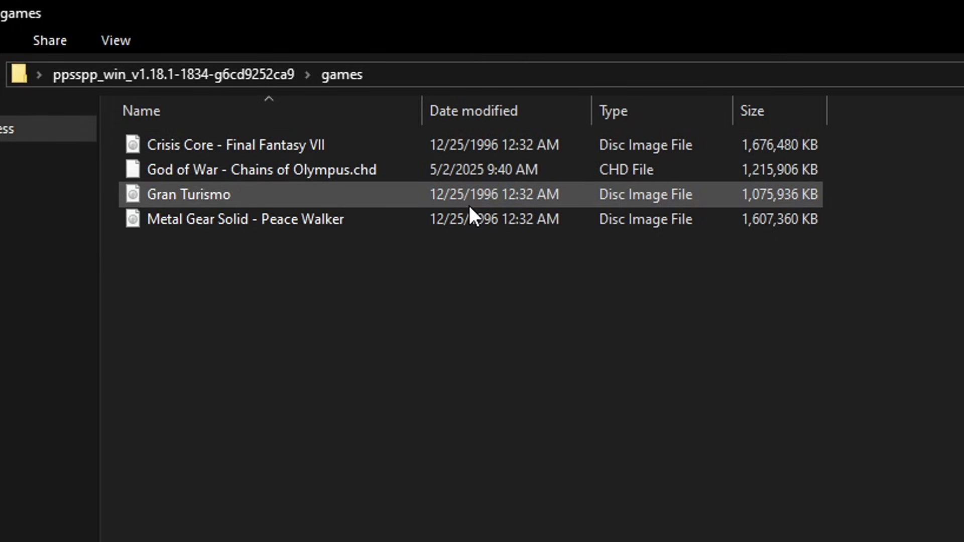
Check the four game files in the games folder, then return to PPSSPP.
{"action": "left_click", "coordinate": [484, 171]}
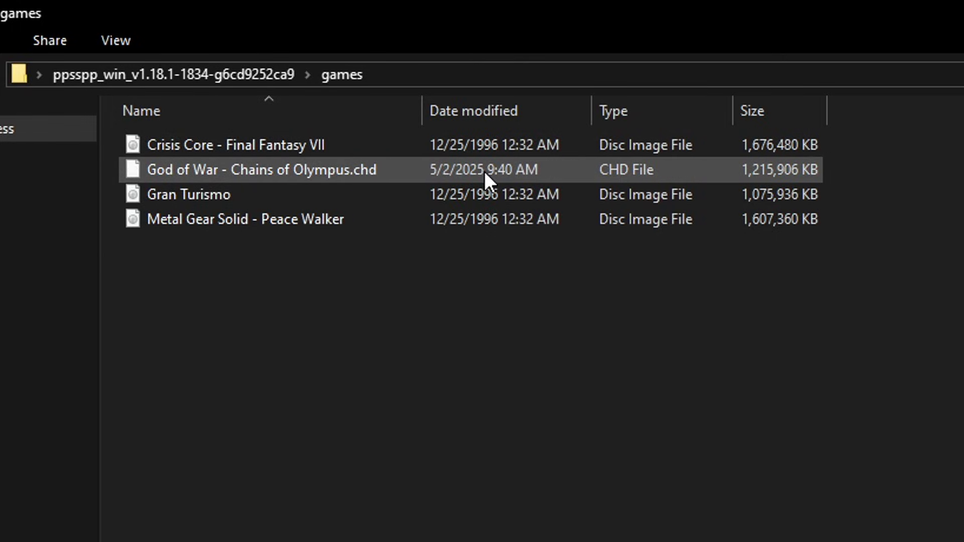
{"action": "left_click", "coordinate": [888, 211]}
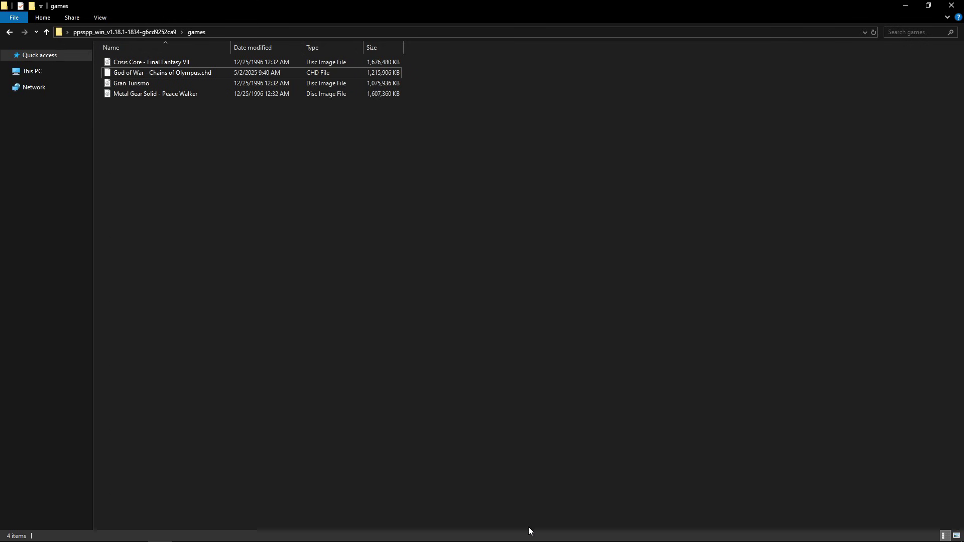
{"action": "left_click", "coordinate": [506, 531]}
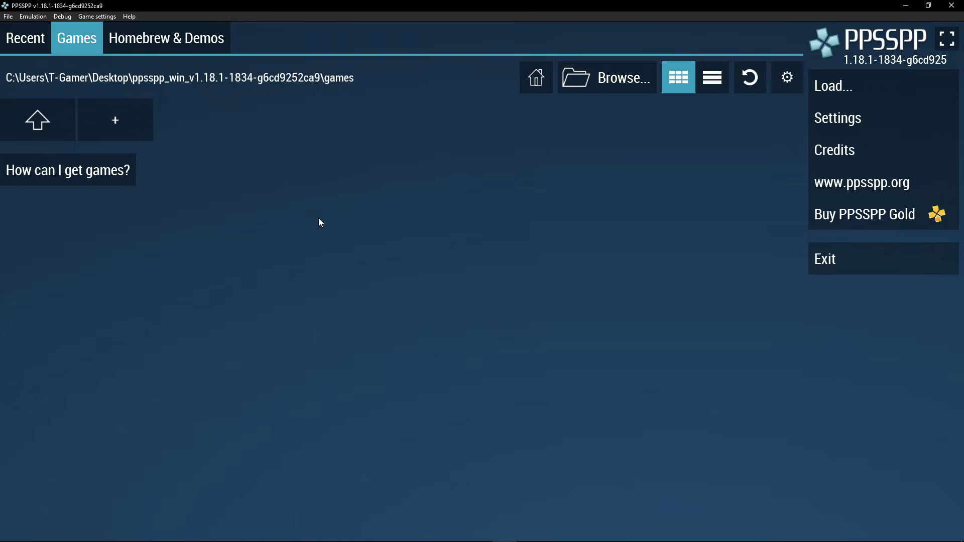
Refresh the Games tab and switch to list view showing the four titles.
{"action": "left_click", "coordinate": [750, 78]}
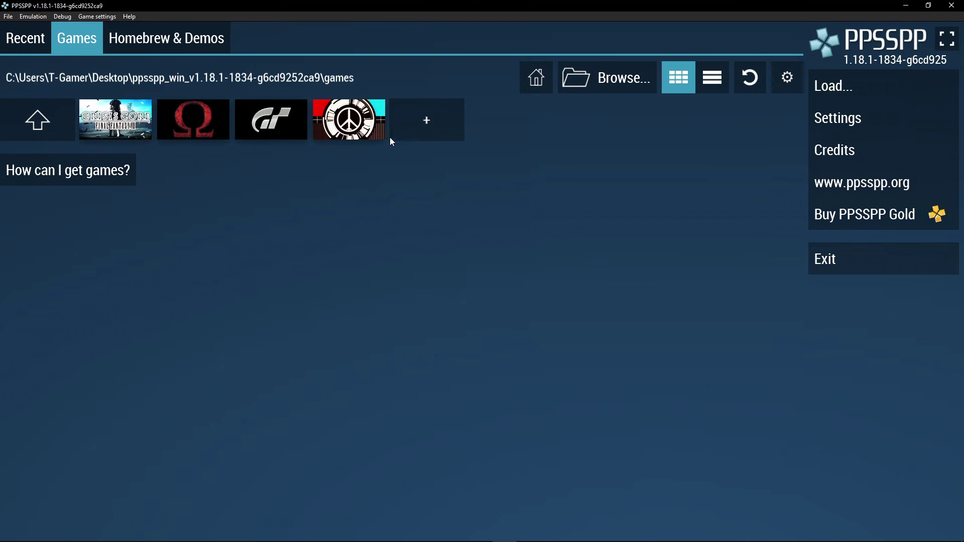
{"action": "left_click", "coordinate": [717, 83]}
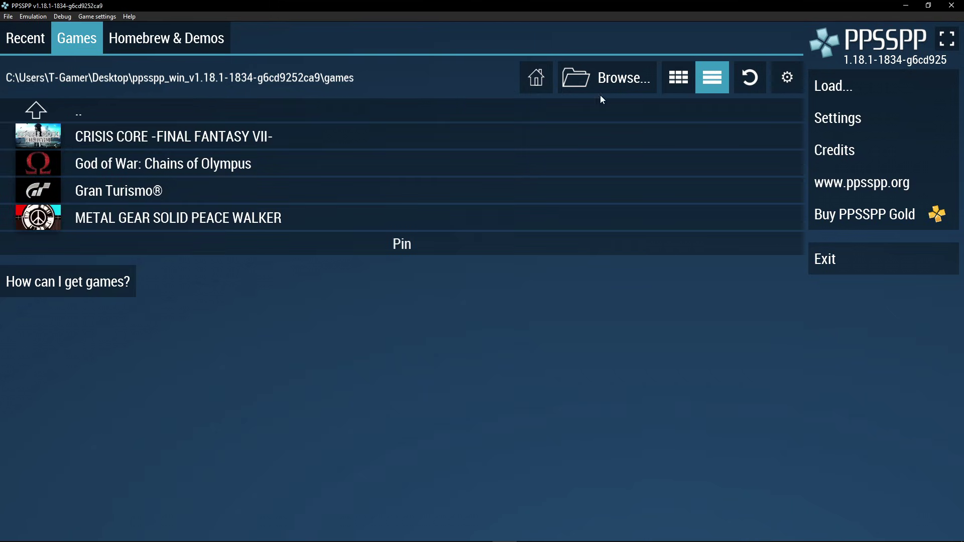